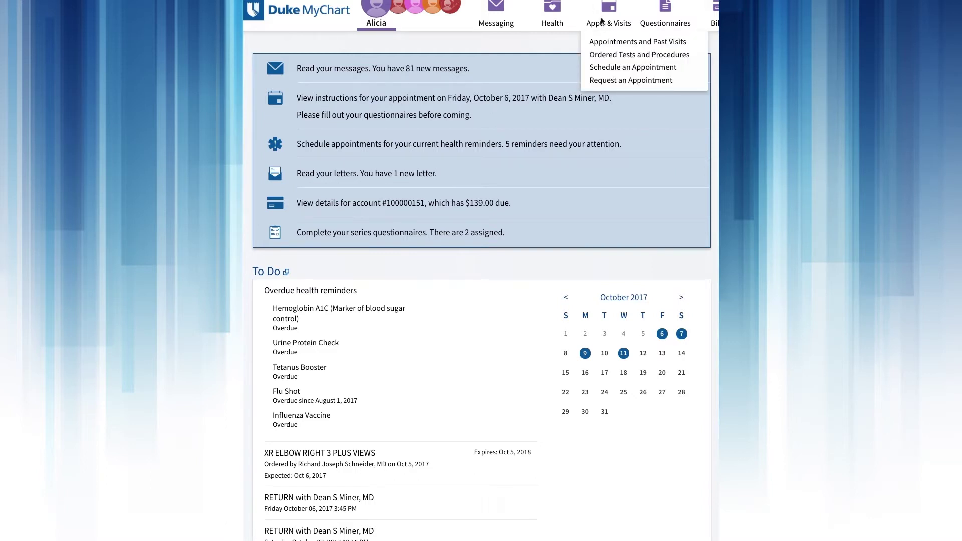
- Open Appointments and Past Visits from the Appts & Visits menu on the home dashboard
click(603, 44)
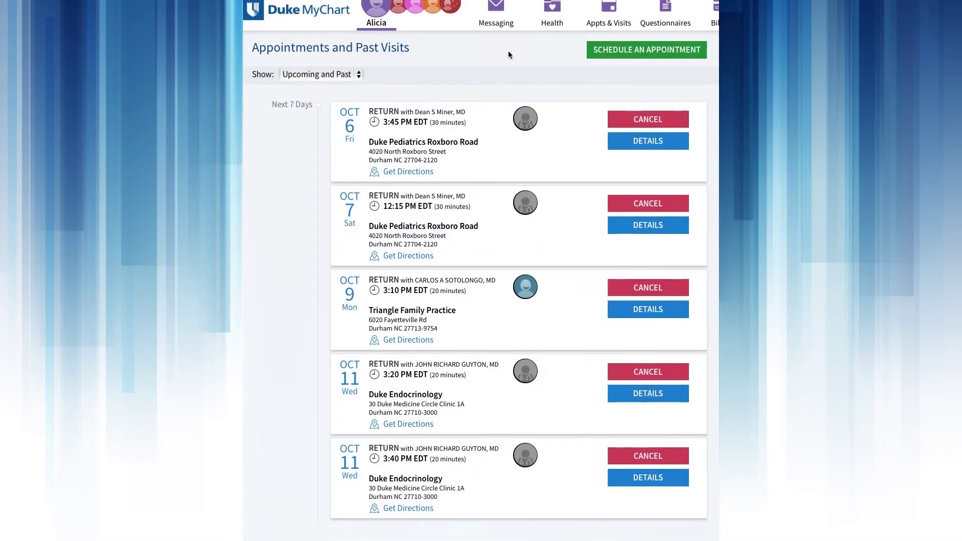
scroll(508, 50, down, 3)
scroll(508, 50, down, 3)
scroll(508, 51, down, 2)
scroll(509, 51, down, 2)
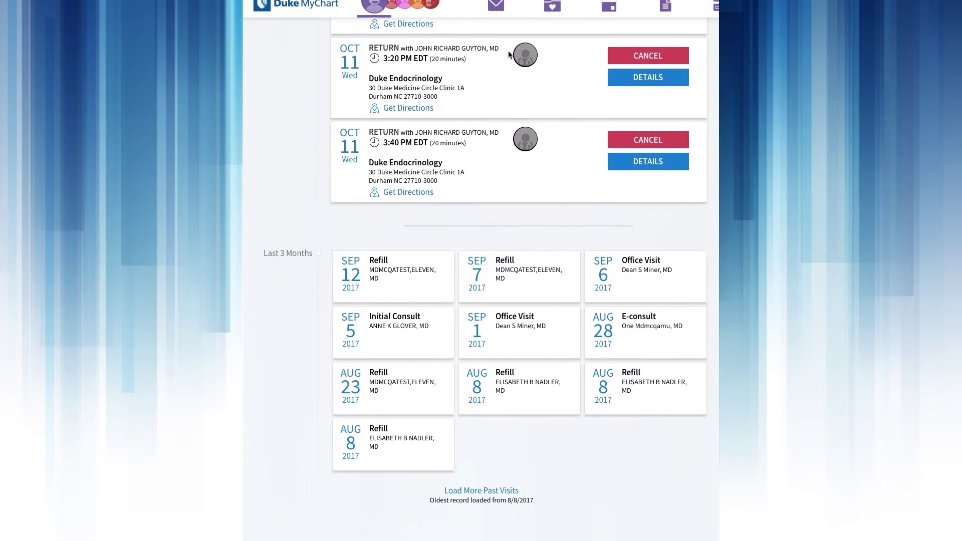
scroll(510, 54, down, 1)
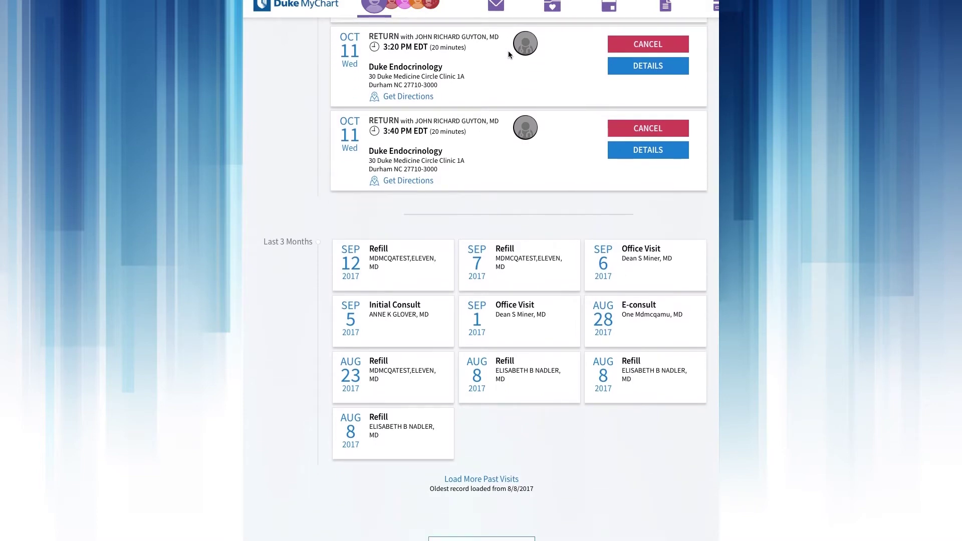
scroll(508, 50, up, 5)
scroll(508, 50, up, 5)
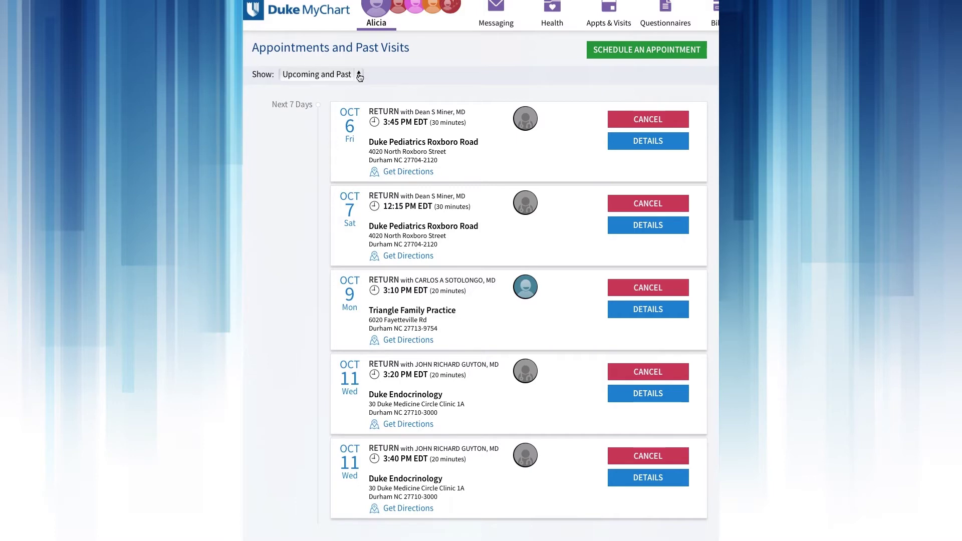
click(360, 74)
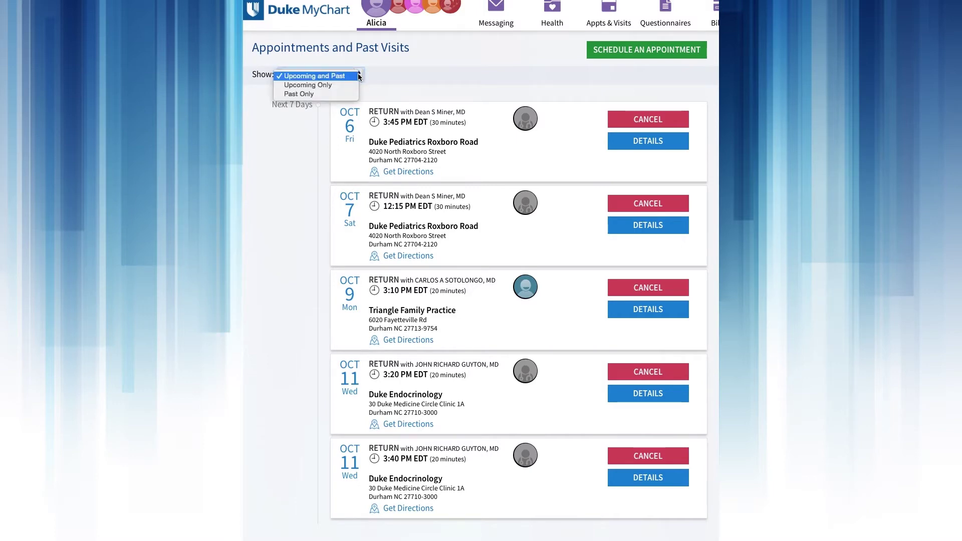
- Filter the list to Past Only and open the September 6, 2017 office visit summary
click(327, 94)
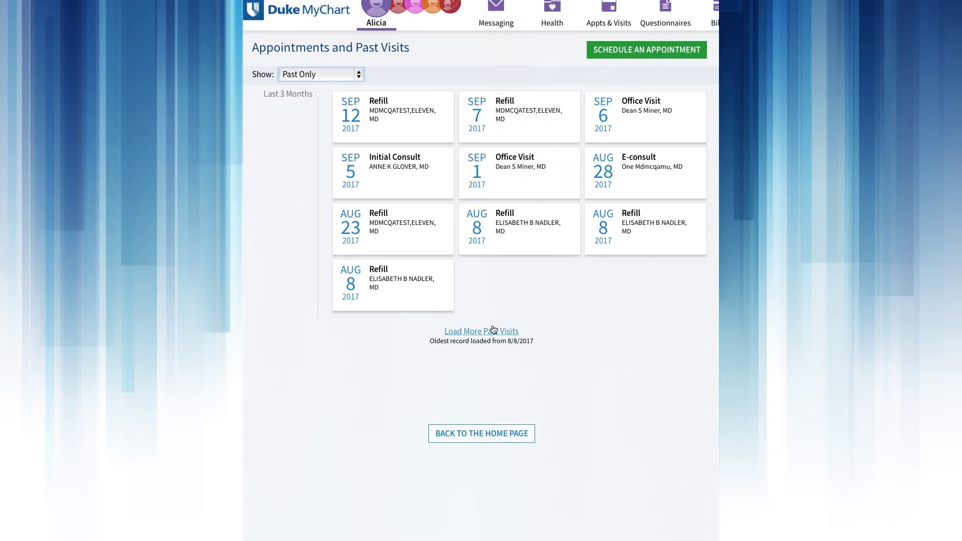
click(626, 115)
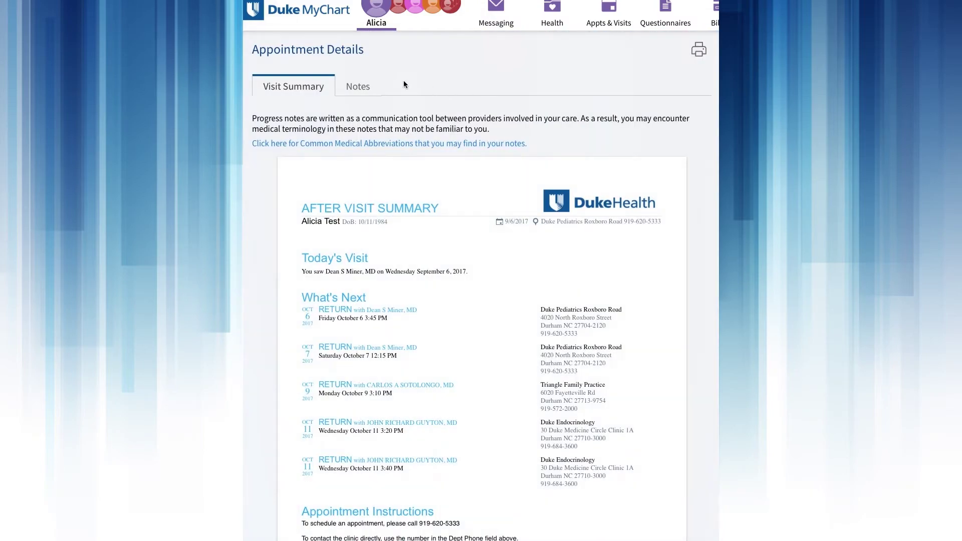
scroll(402, 80, down, 5)
scroll(402, 79, down, 5)
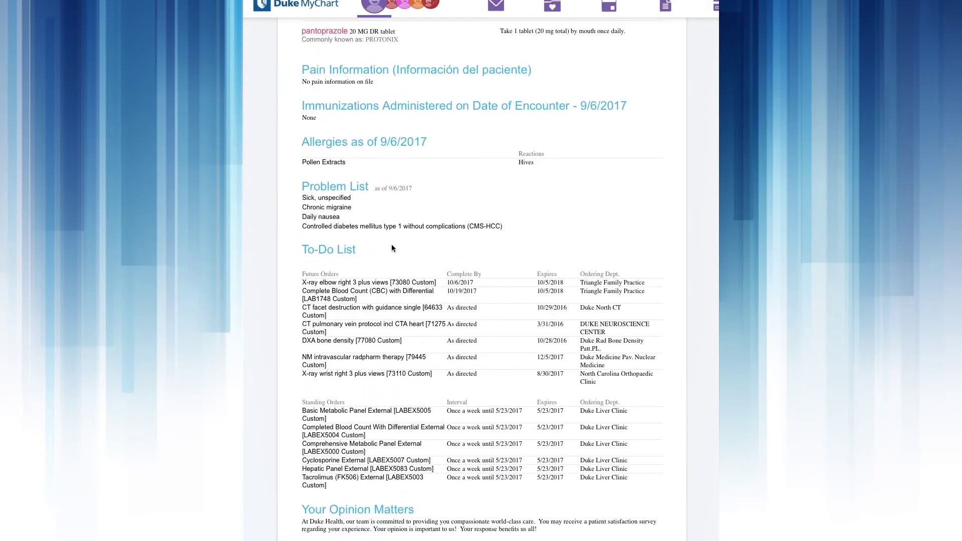
scroll(392, 244, up, 5)
scroll(400, 247, up, 10)
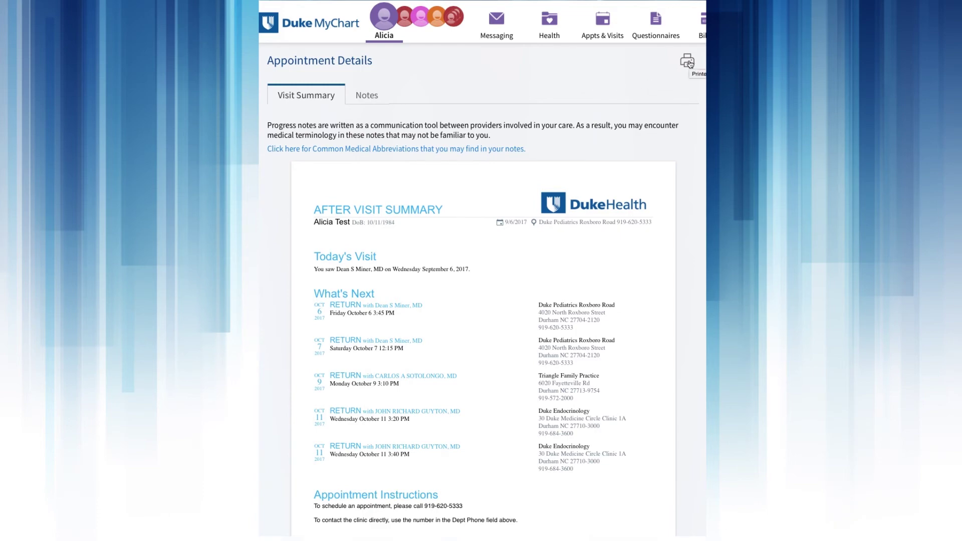
scroll(691, 157, down, 1)
scroll(692, 157, down, 10)
scroll(692, 157, down, 5)
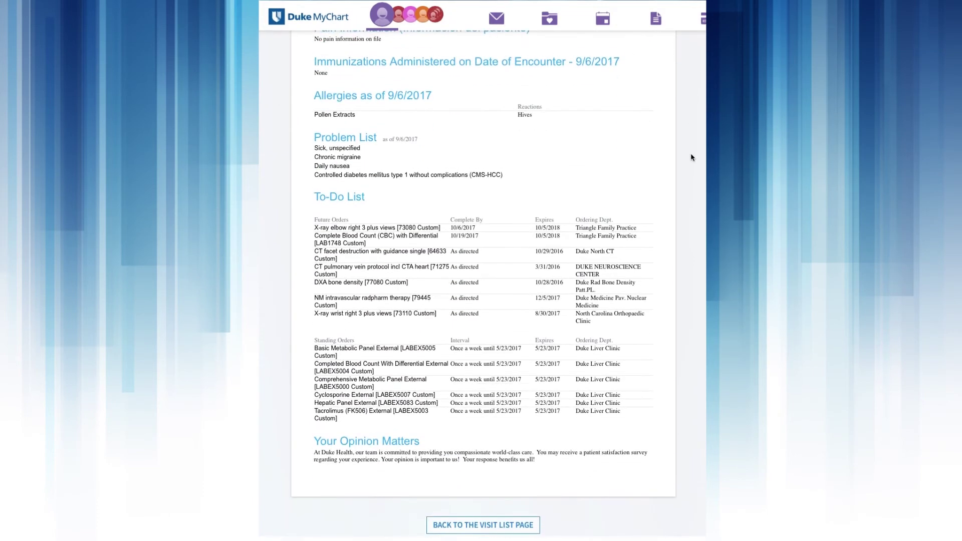
- Go Back to the Visit List Page from the bottom of the visit summary
click(494, 526)
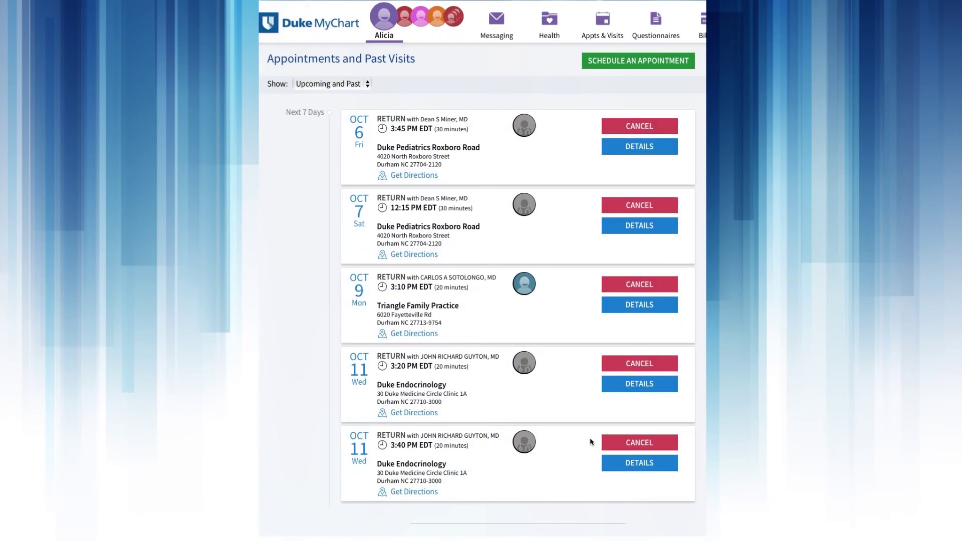